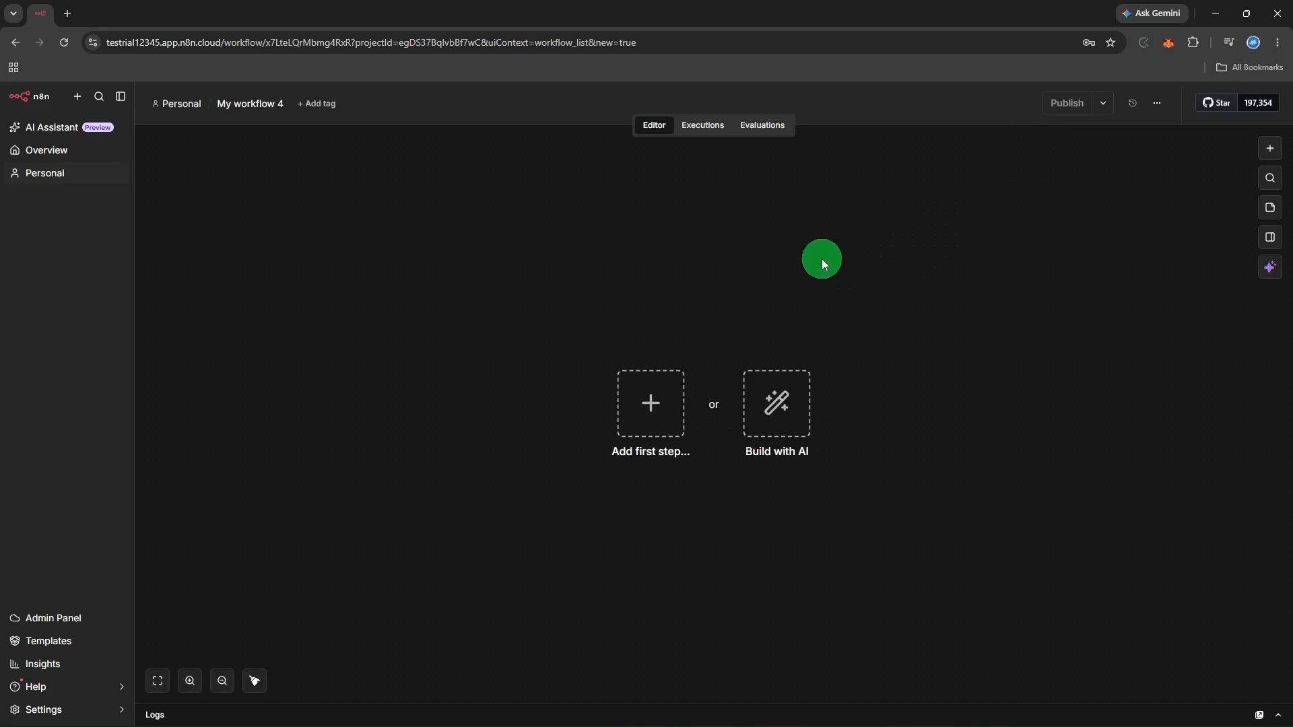
# Rename the workflow to "Airtable".
pyautogui.click(257, 104)
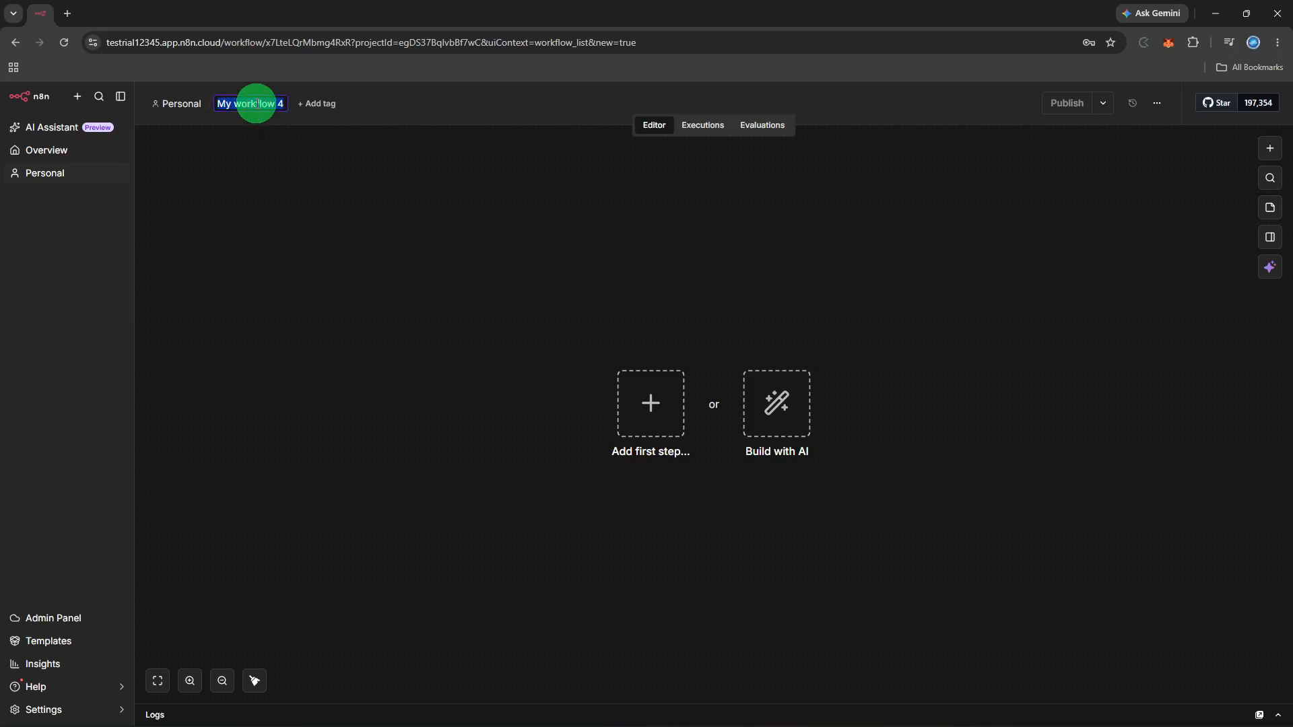
pyautogui.press('BackSpace')
pyautogui.write('Air')
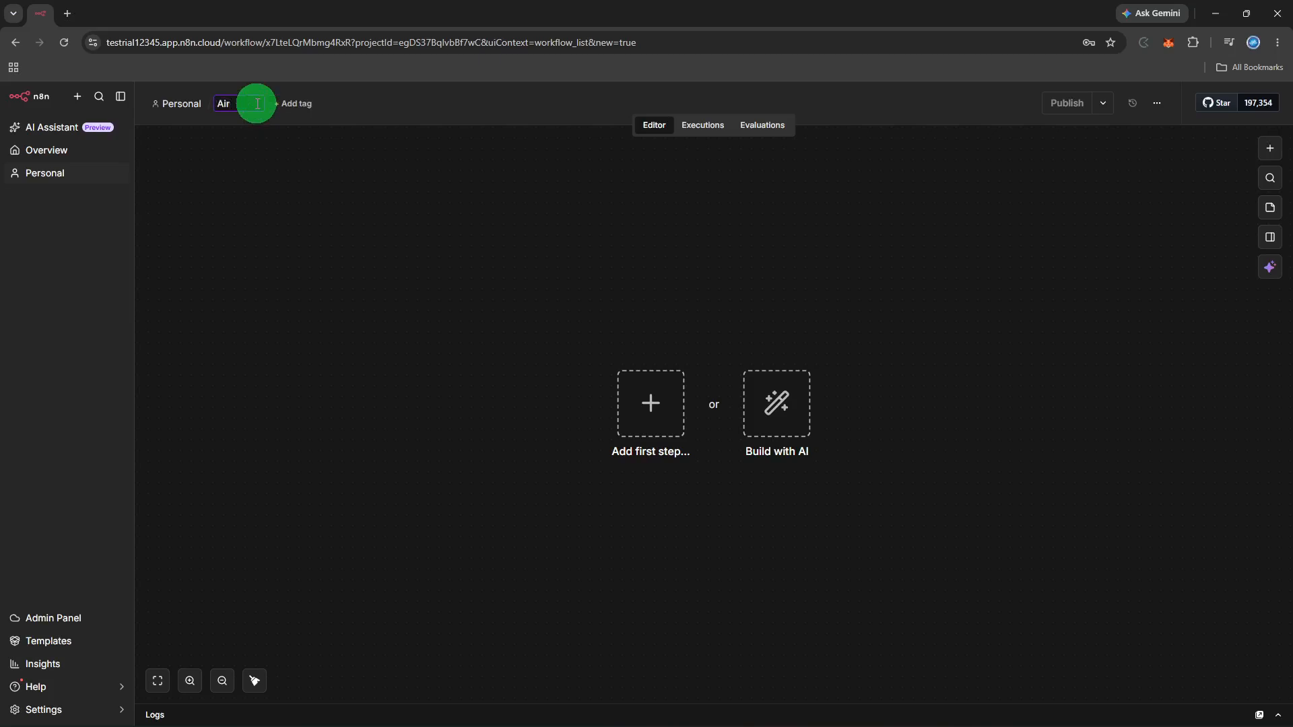
pyautogui.write('table')
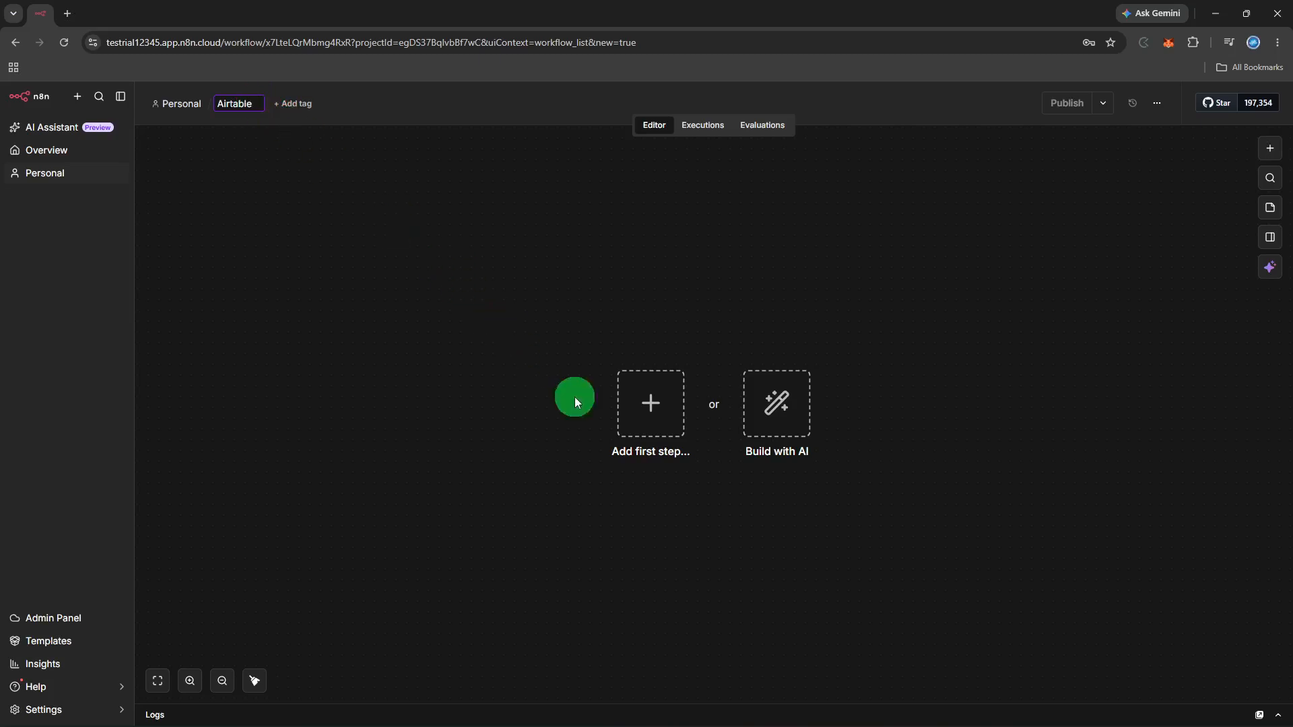
# Add an Airtable node with the "Create a record" action as the workflow's first step.
pyautogui.click(670, 435)
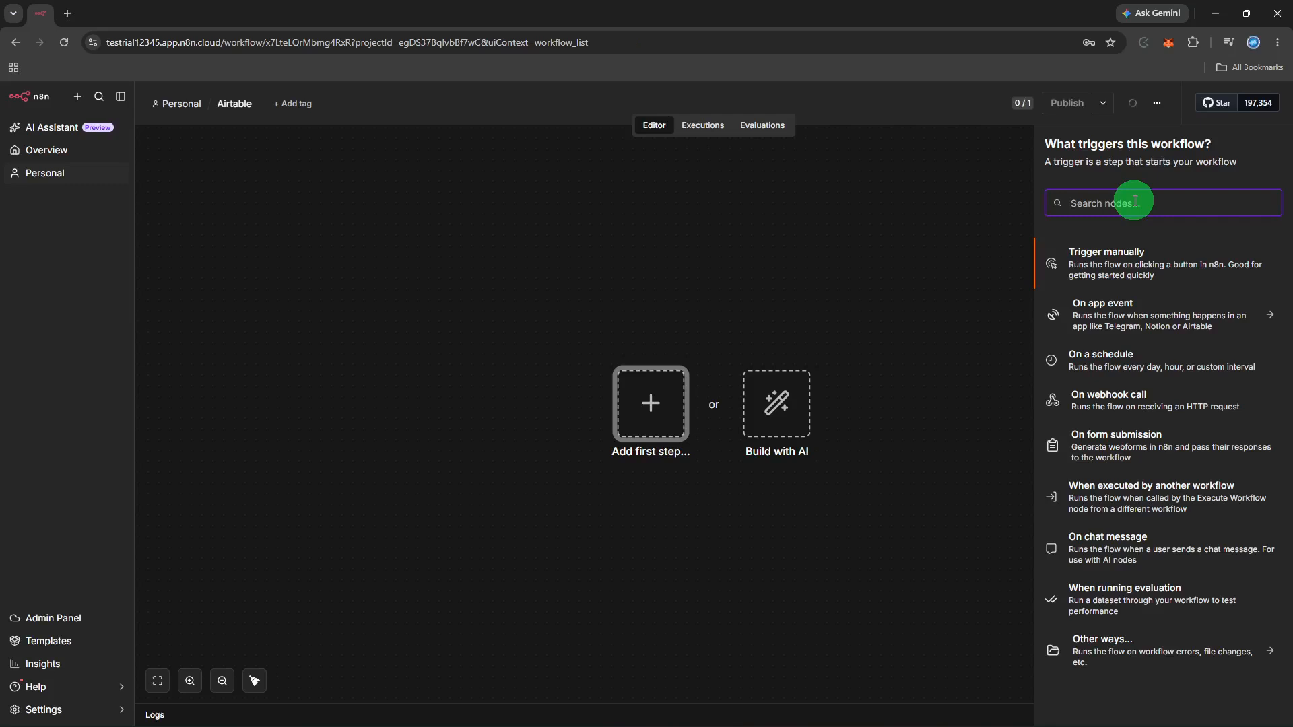
pyautogui.write('airtable')
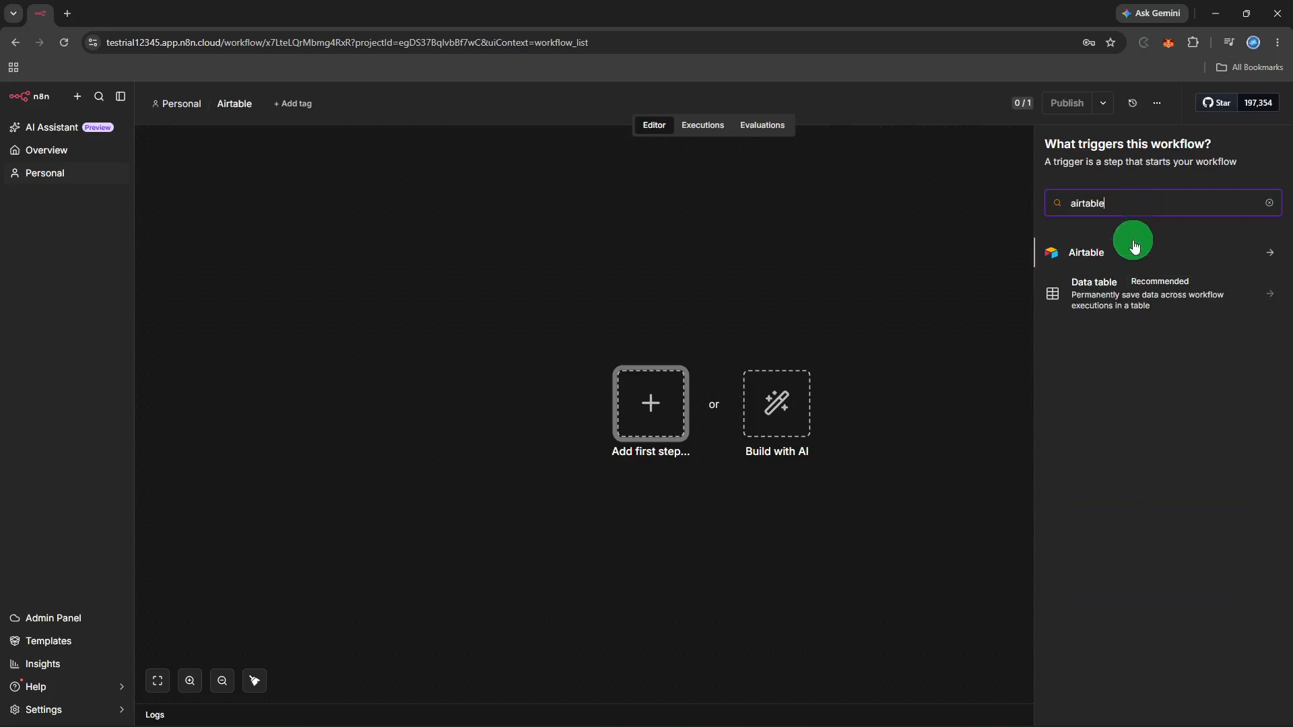
pyautogui.click(1133, 249)
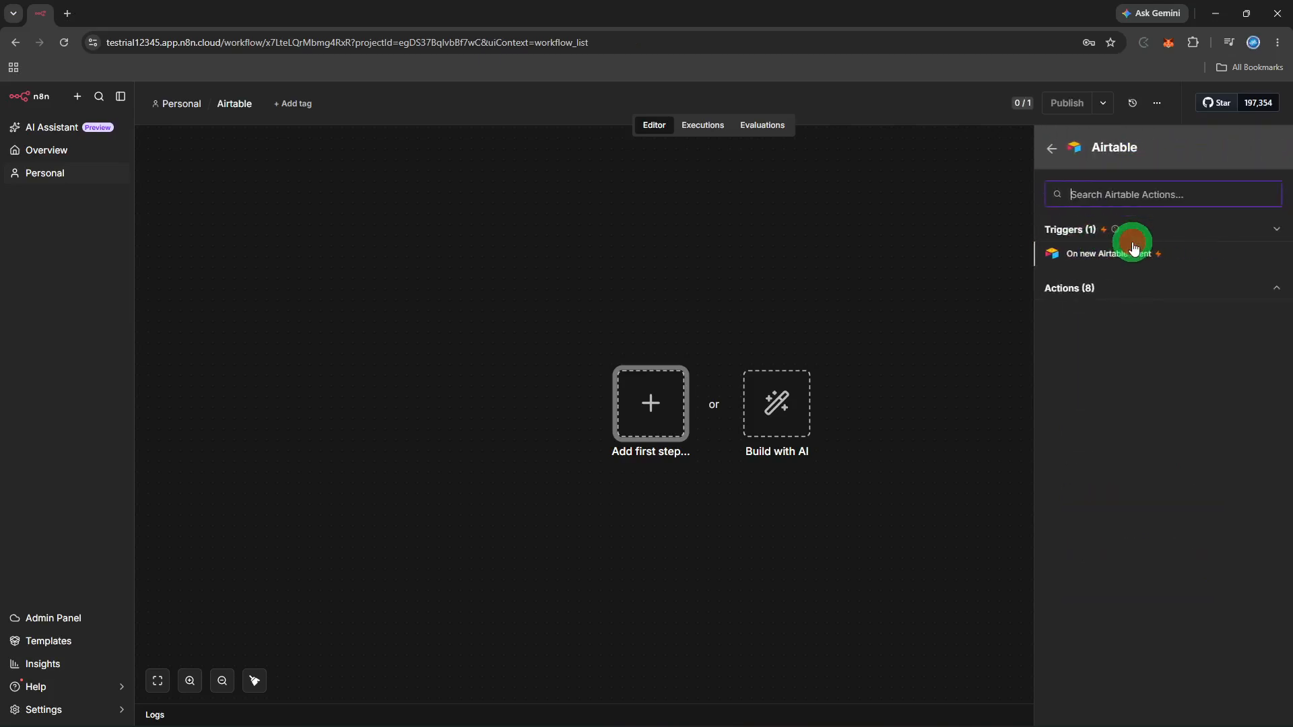
pyautogui.click(1106, 300)
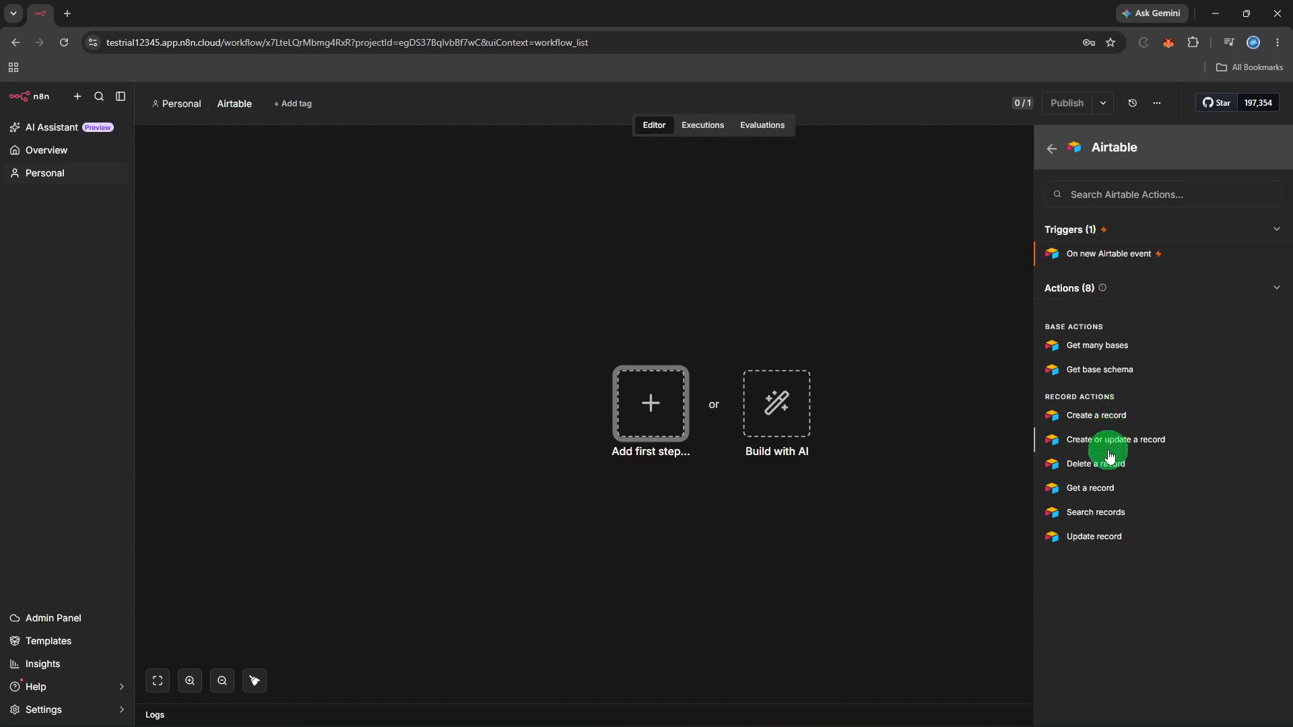
pyautogui.click(1124, 425)
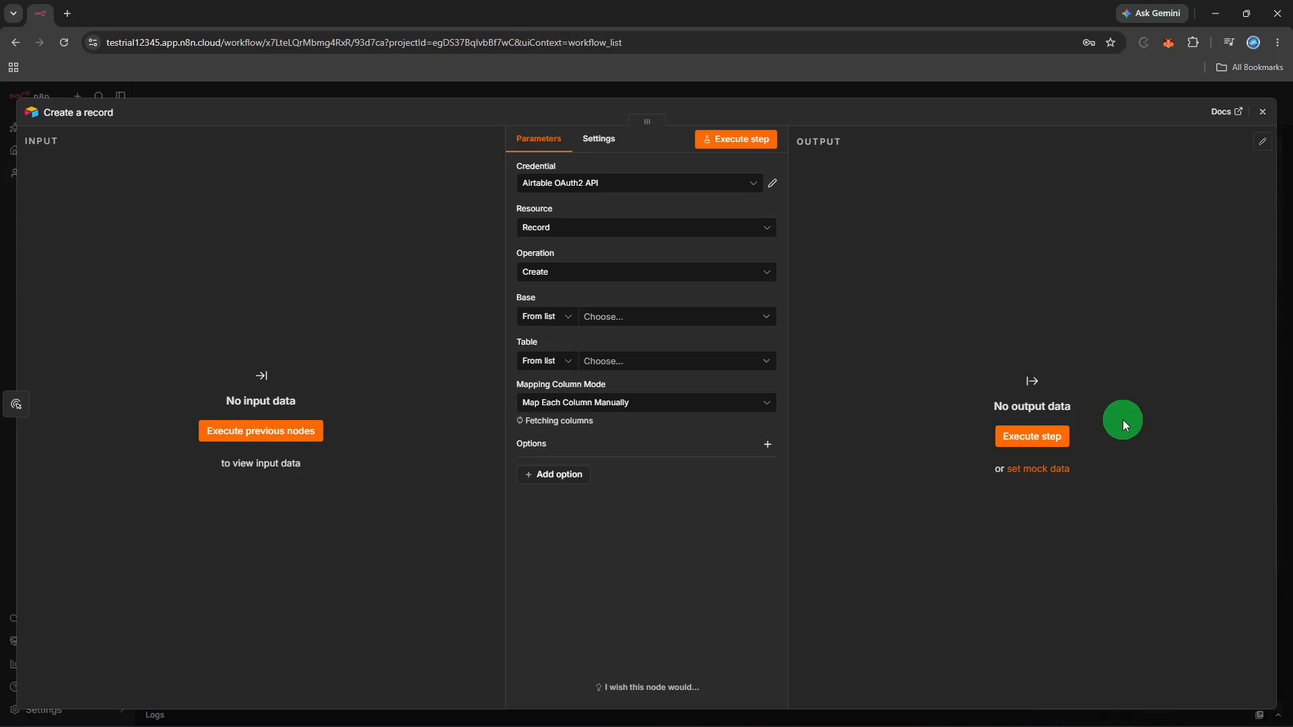
# Select the existing Airtable OAuth2 API credential for the "Create a record" node.
pyautogui.click(610, 185)
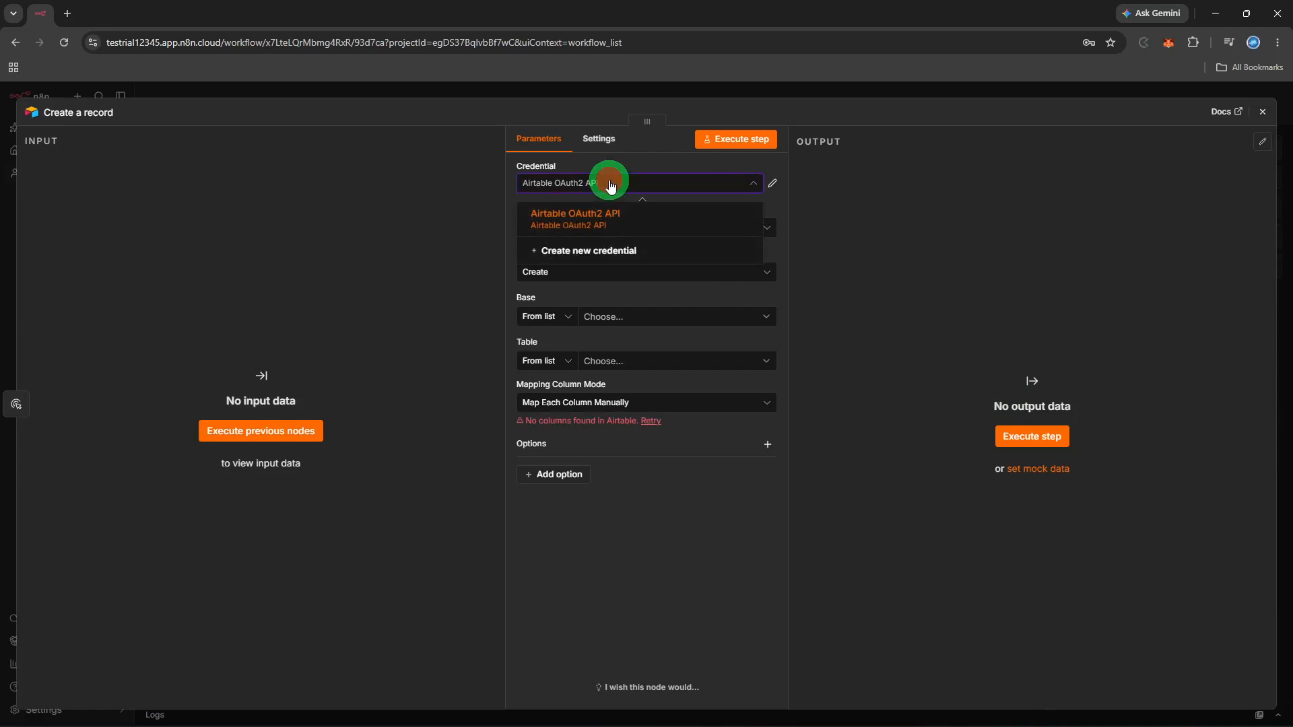
pyautogui.click(610, 186)
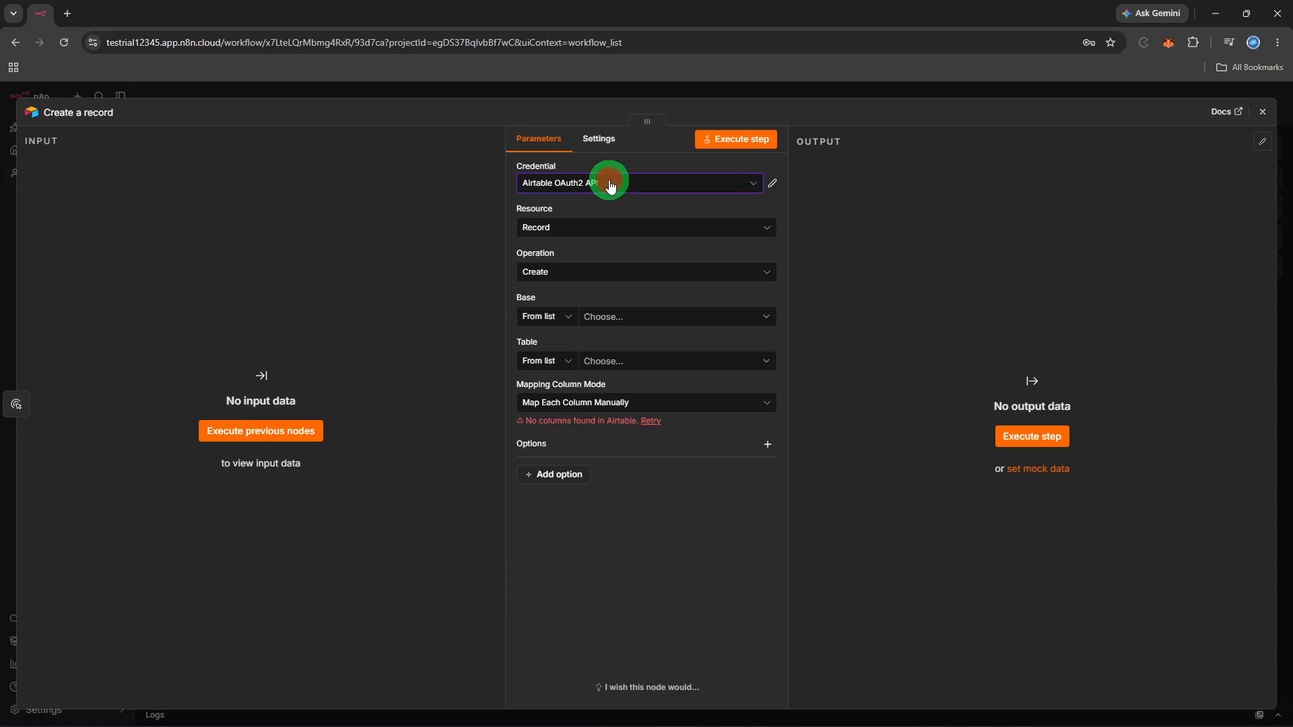
pyautogui.click(609, 183)
pyautogui.click(611, 215)
# Set the record's base to "Employee Related" and its table to "Employee Projects".
pyautogui.click(623, 318)
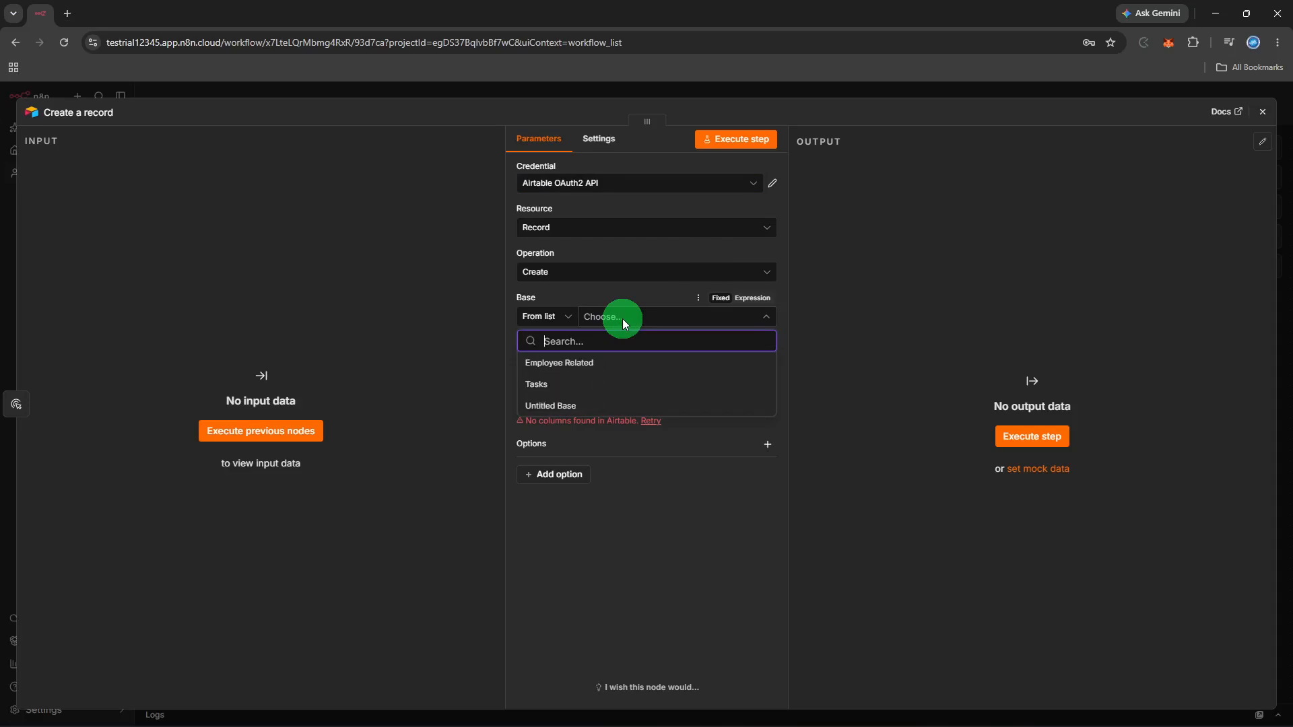
pyautogui.click(614, 363)
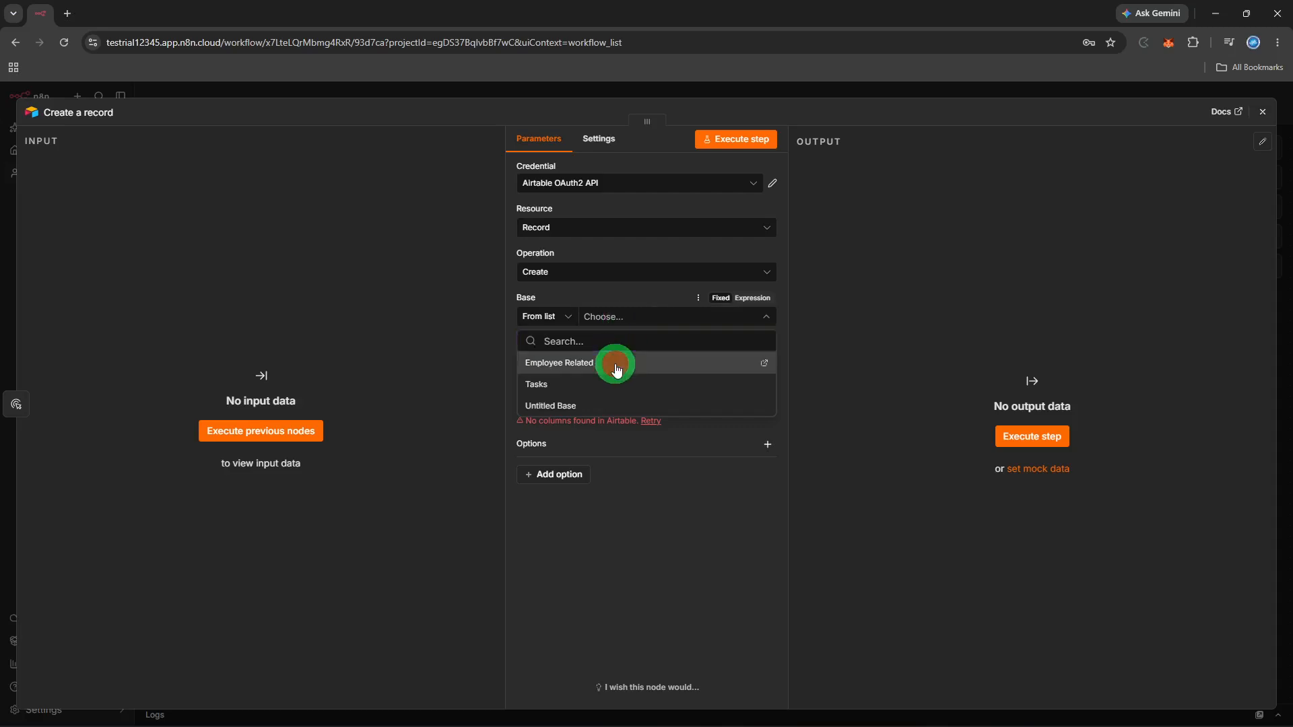
pyautogui.click(616, 364)
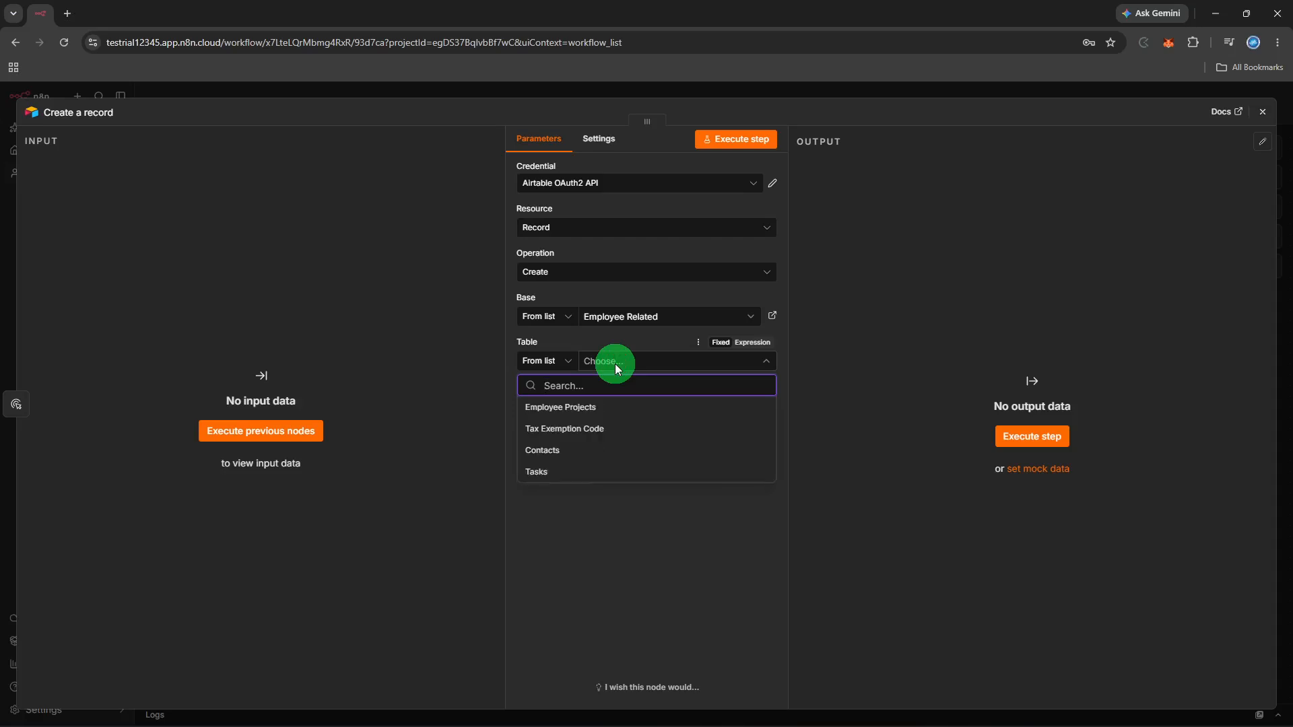
pyautogui.click(621, 404)
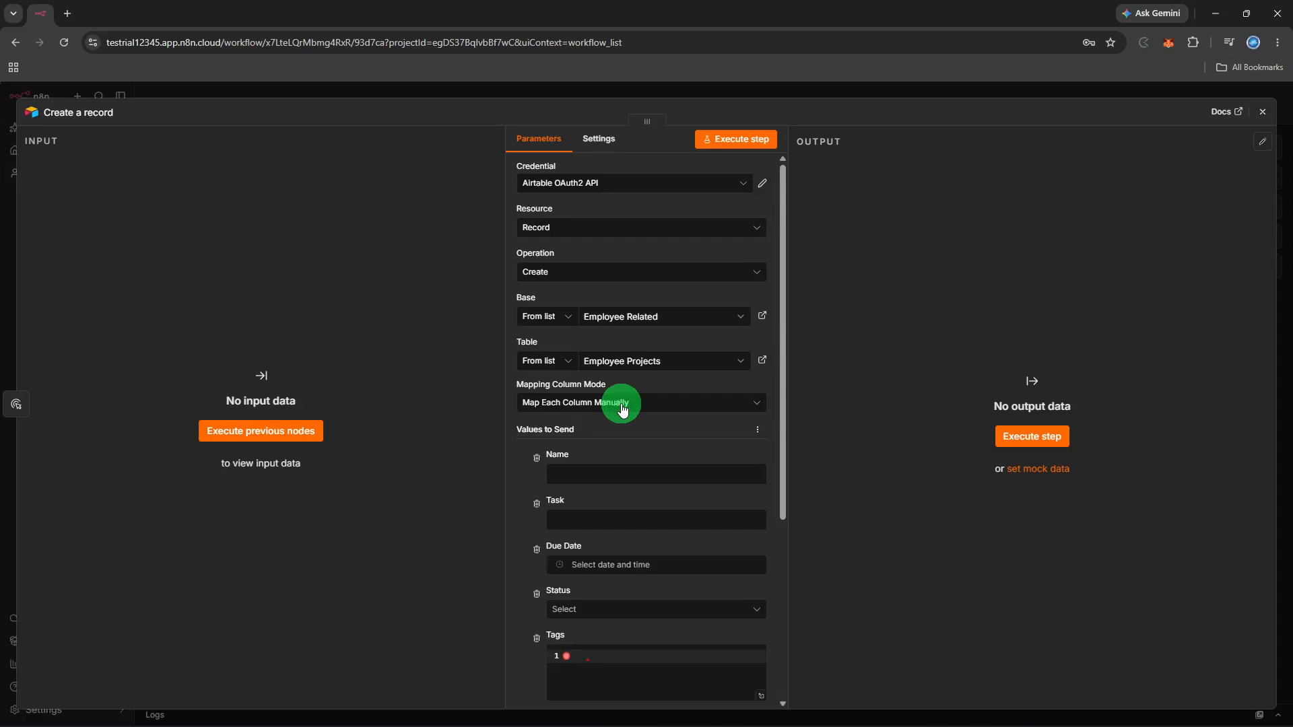
# Set the column mapping mode to "Map Automatically", then execute the "Create a record" node and close its settings.
pyautogui.click(621, 404)
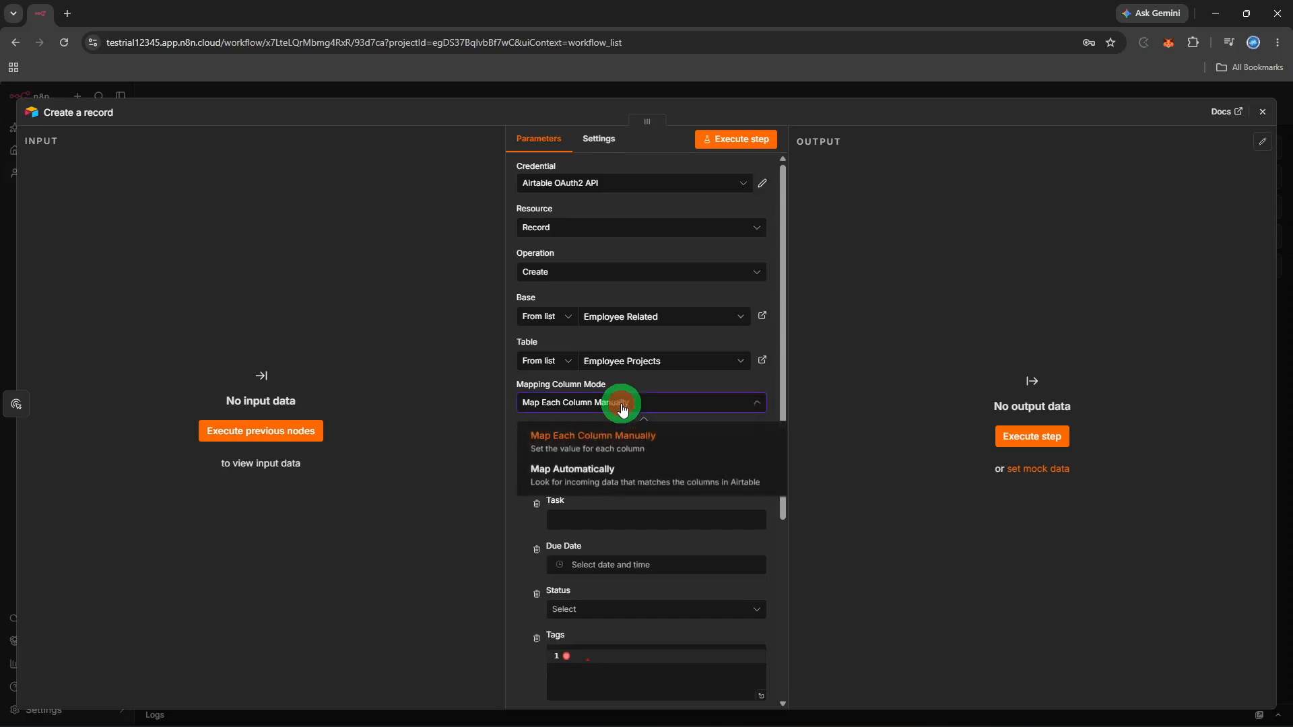
pyautogui.click(624, 474)
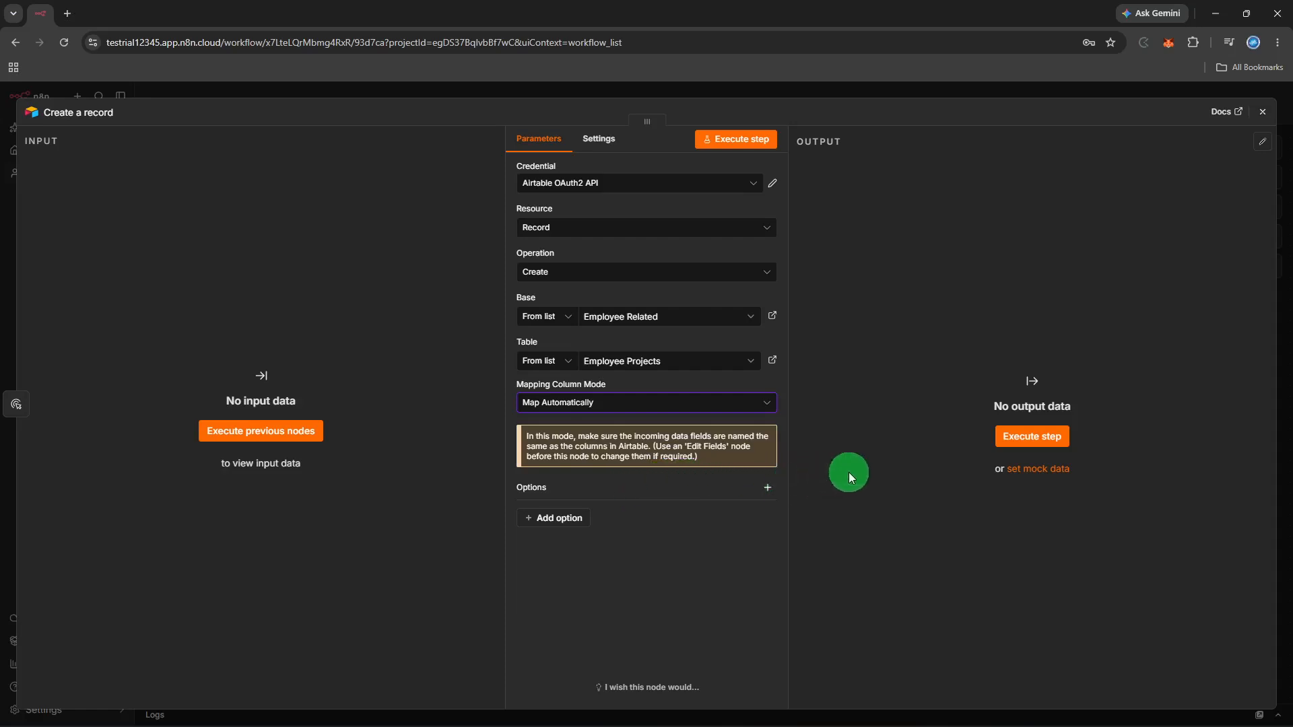
pyautogui.click(1026, 441)
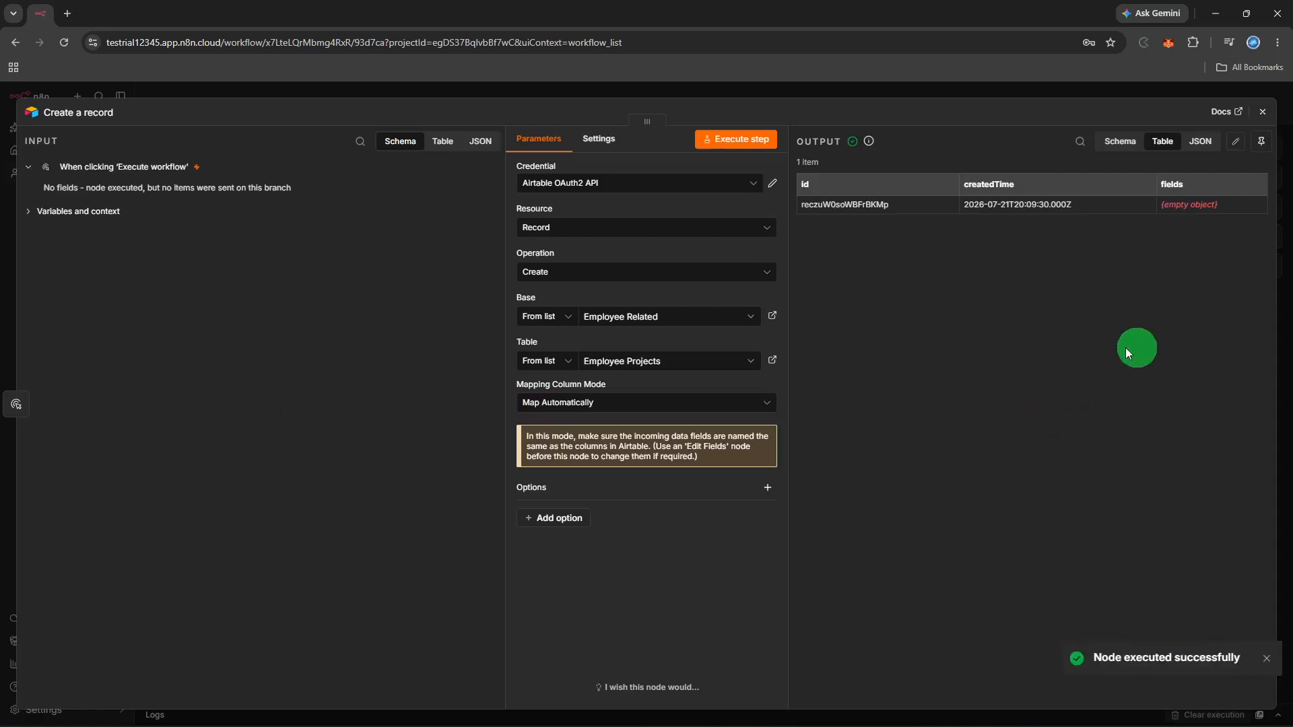
pyautogui.click(1264, 113)
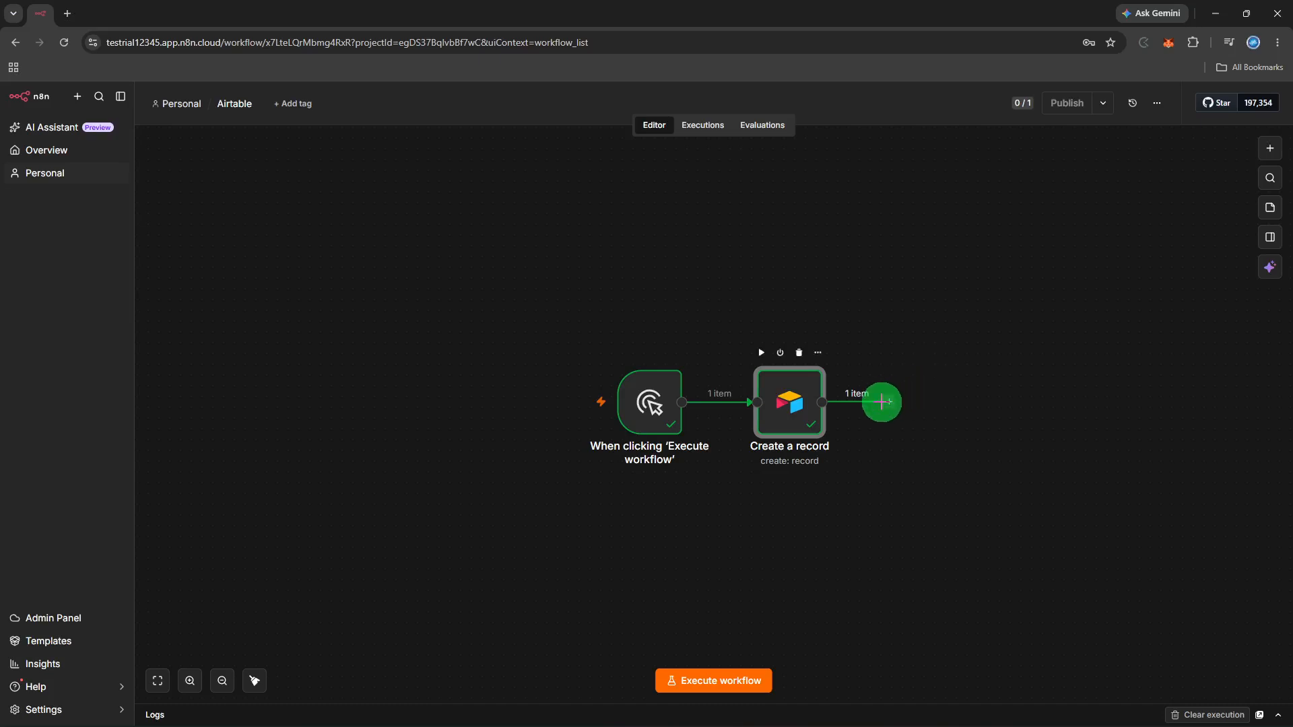
# Add a Google Sheets node with the "Create spreadsheet" action after the "Create a record" node.
pyautogui.click(890, 404)
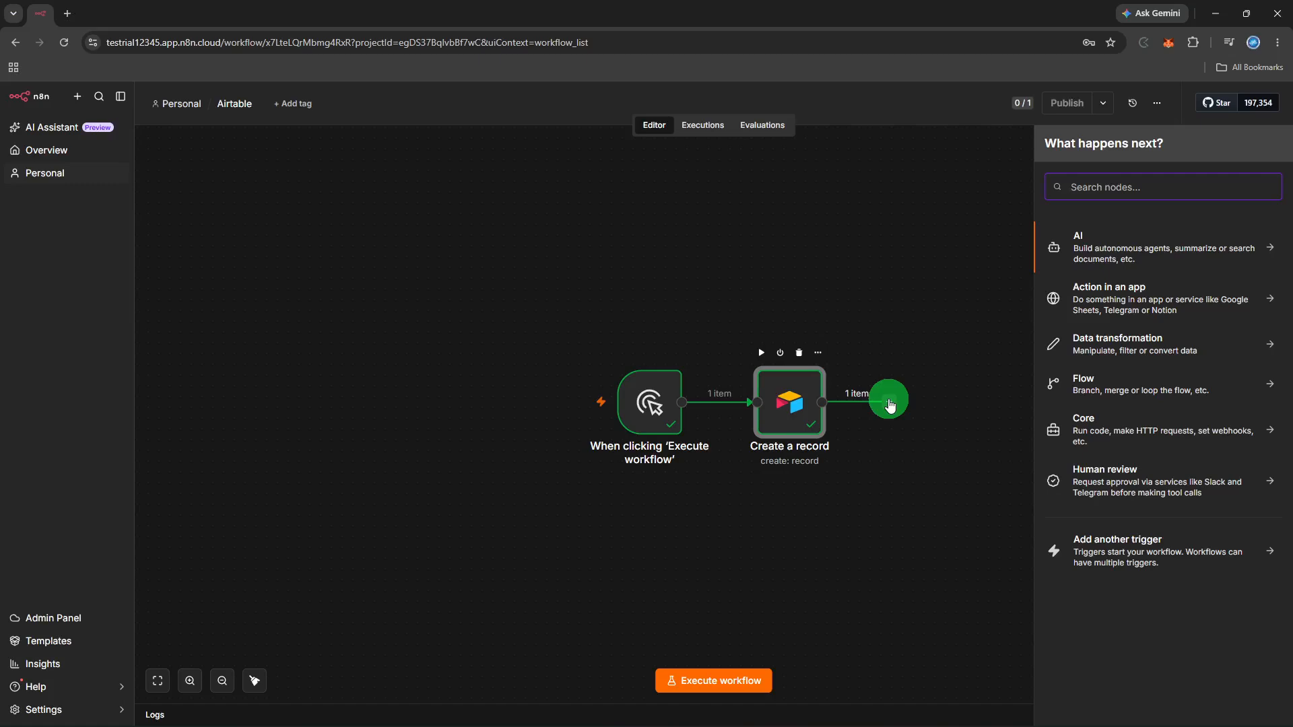
pyautogui.write('gshe')
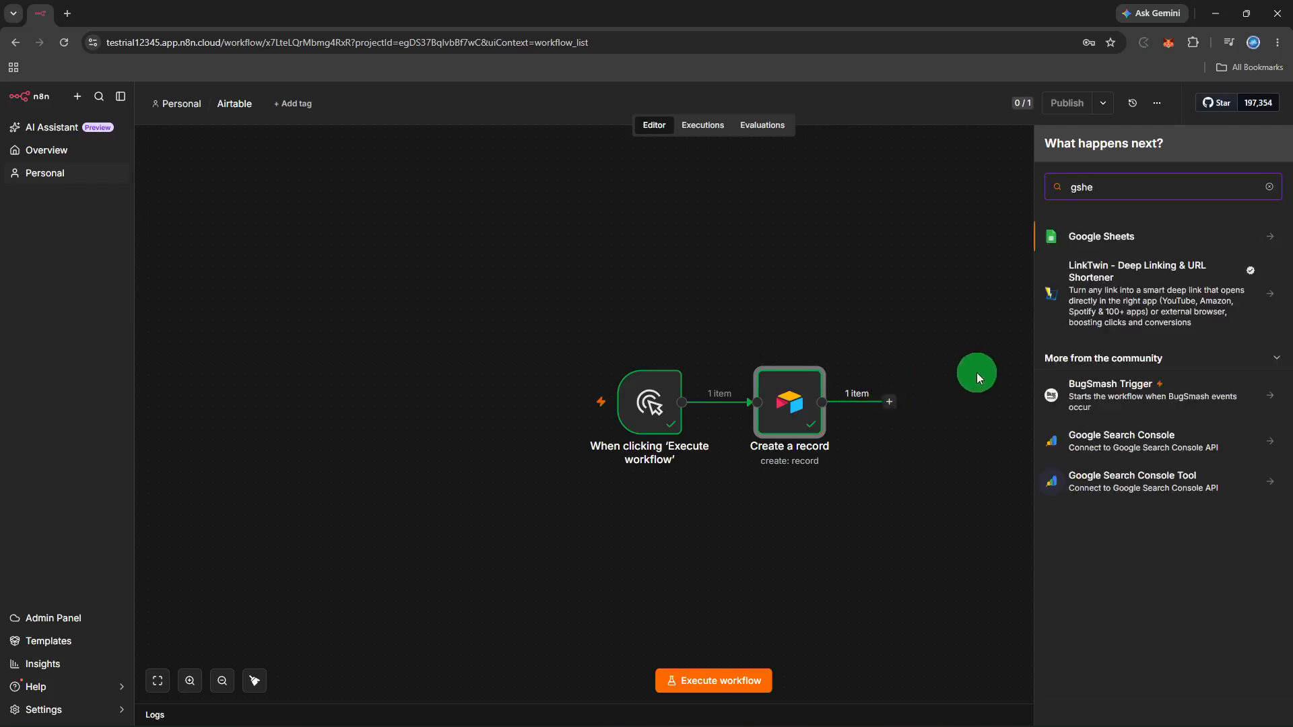
pyautogui.click(1120, 233)
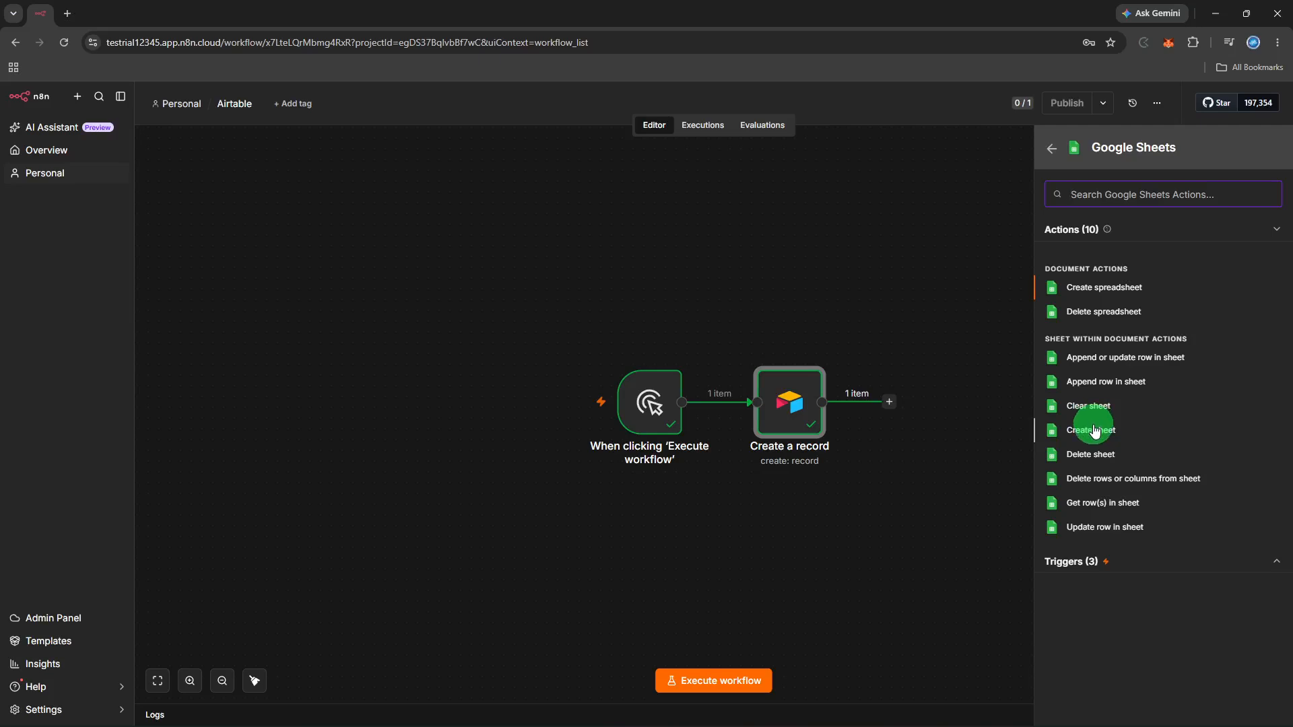
pyautogui.click(1138, 297)
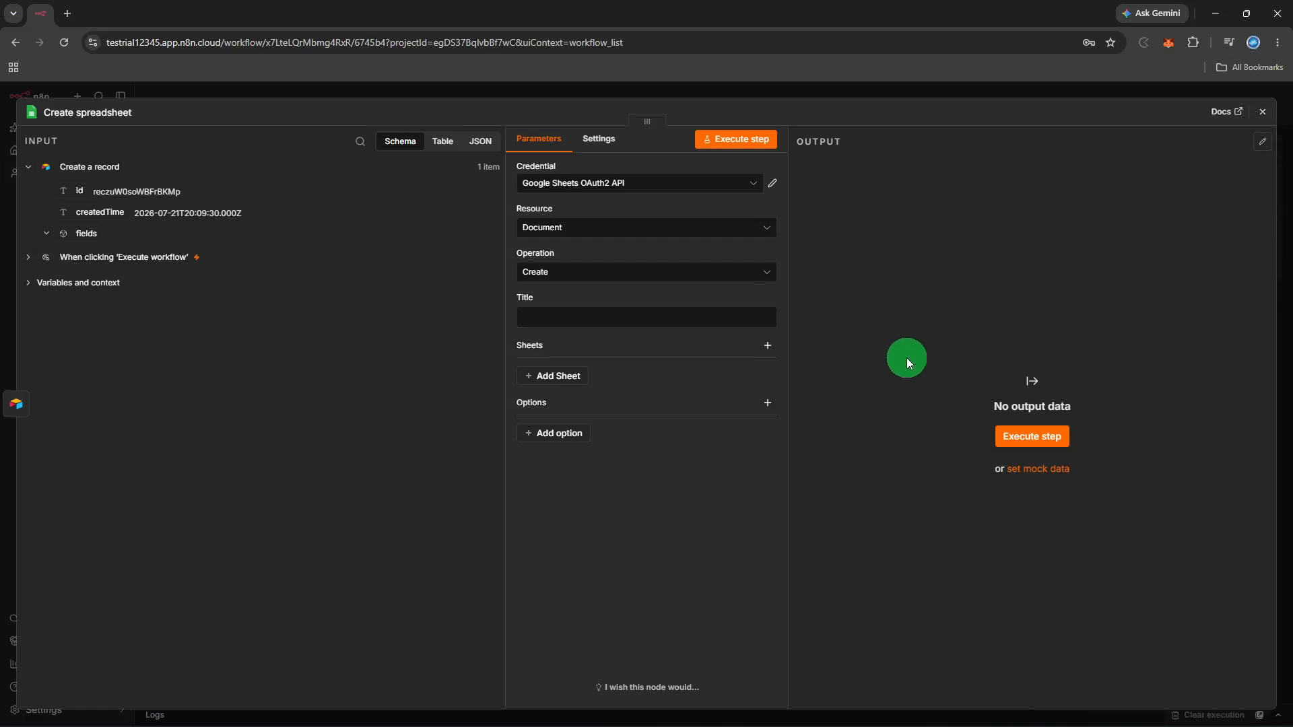
# Choose Document as the Google Sheets node's resource and keep Create as its operation.
pyautogui.click(608, 227)
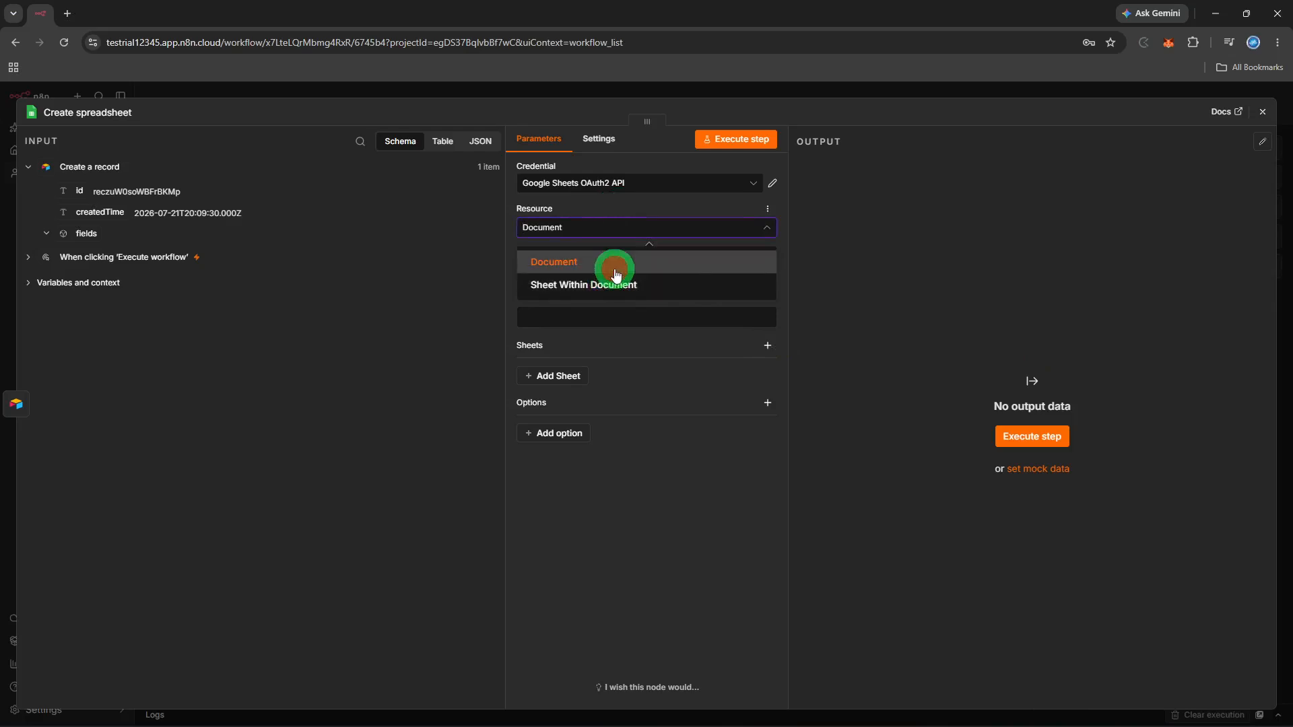
pyautogui.click(620, 269)
pyautogui.click(623, 271)
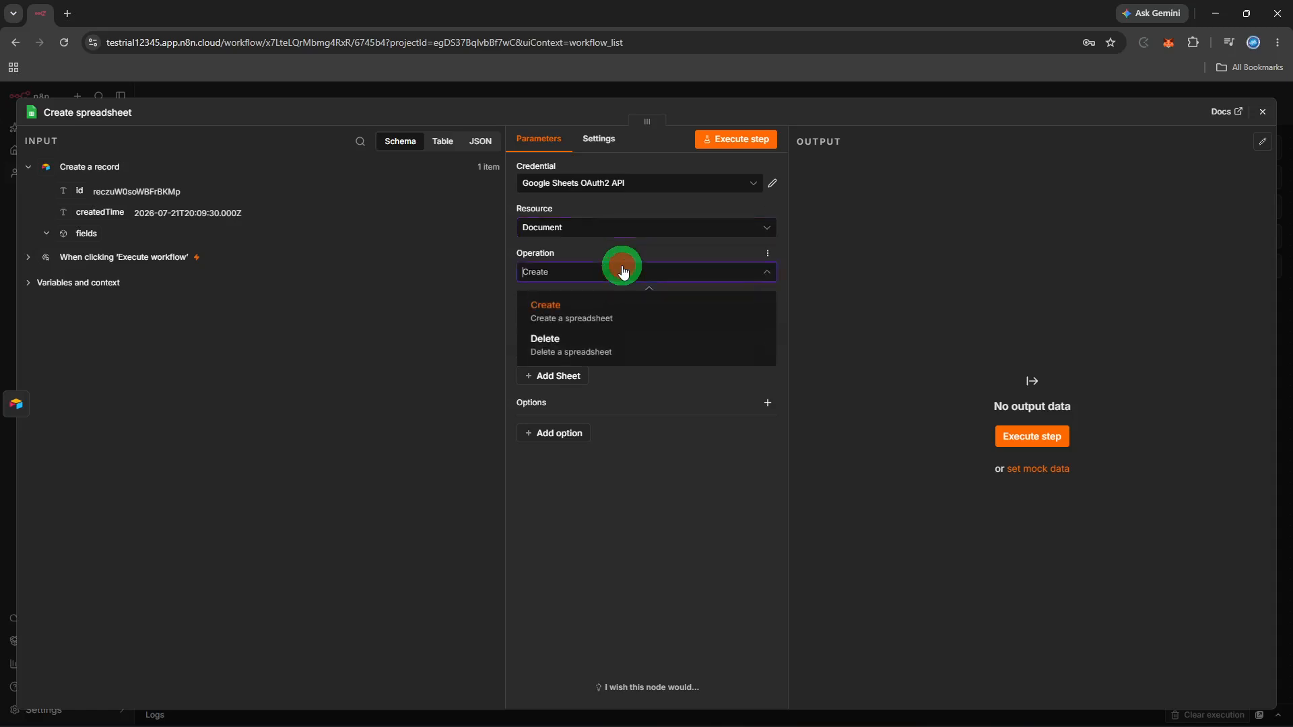
pyautogui.click(623, 271)
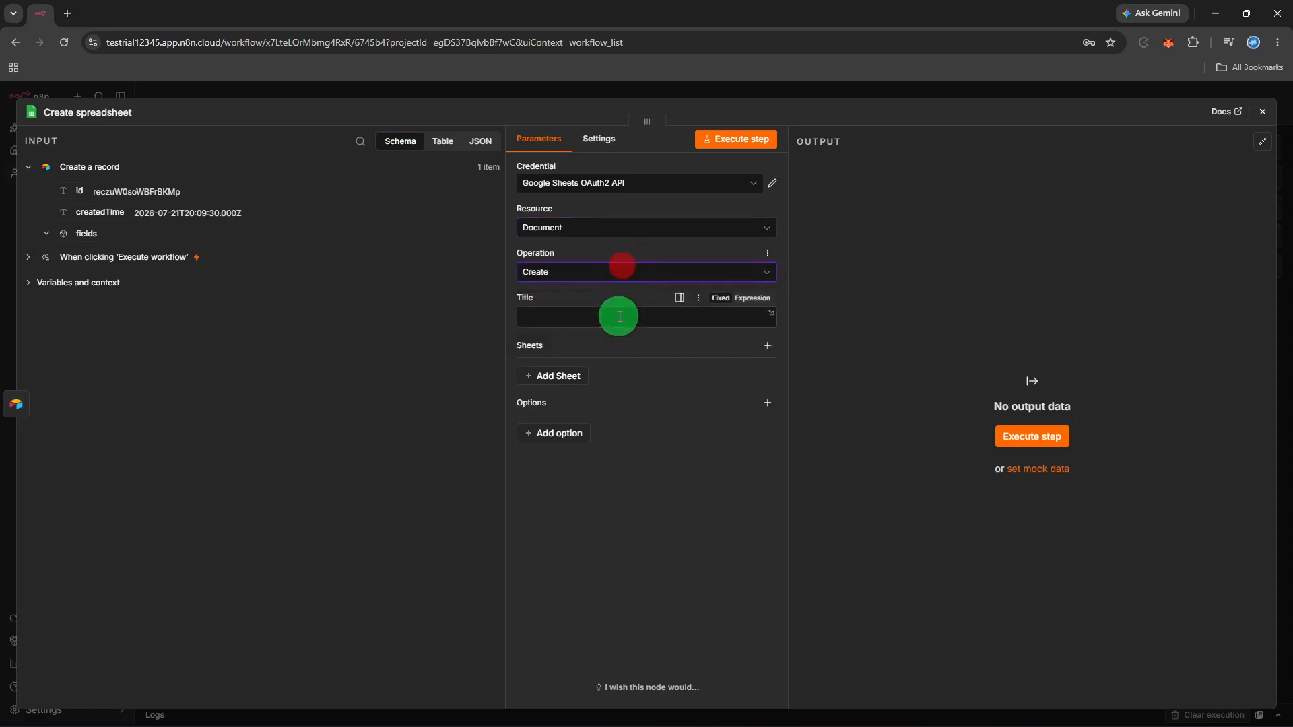
# Title the new spreadsheet "Airtable", then execute the "Create spreadsheet" node and close its settings.
pyautogui.click(619, 317)
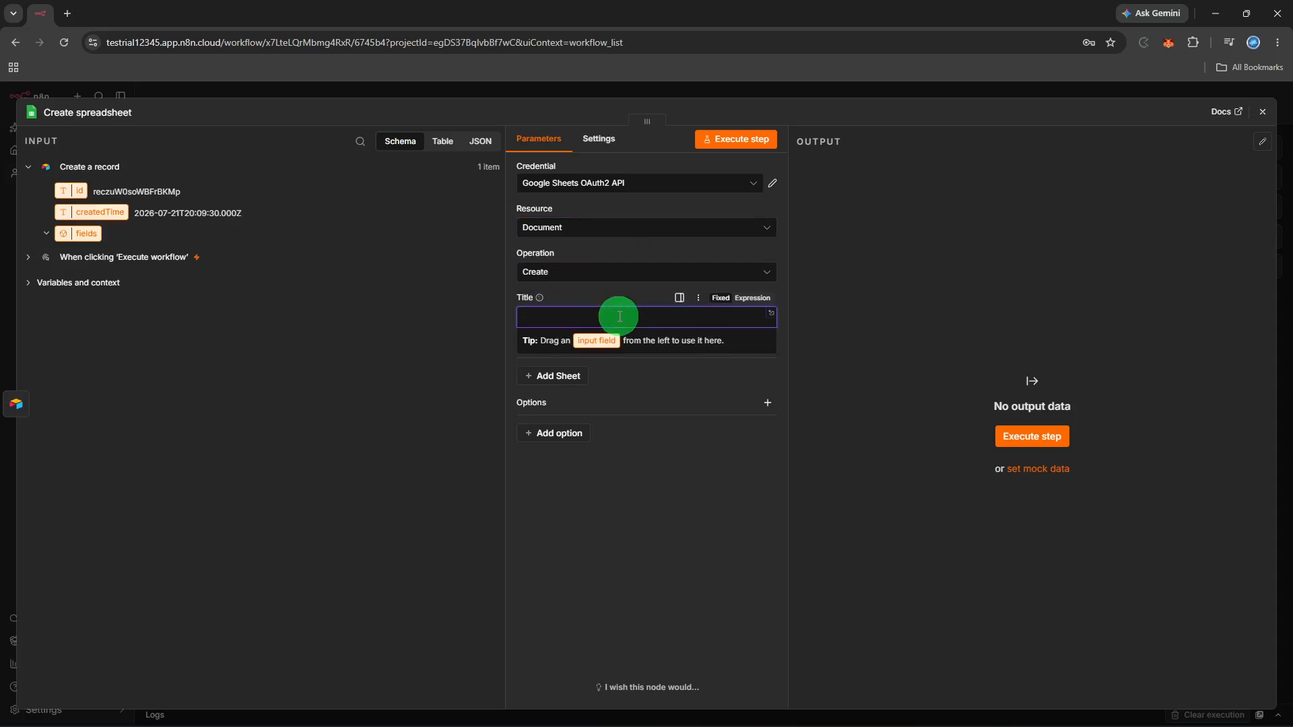
pyautogui.write('Airtable')
pyautogui.click(858, 368)
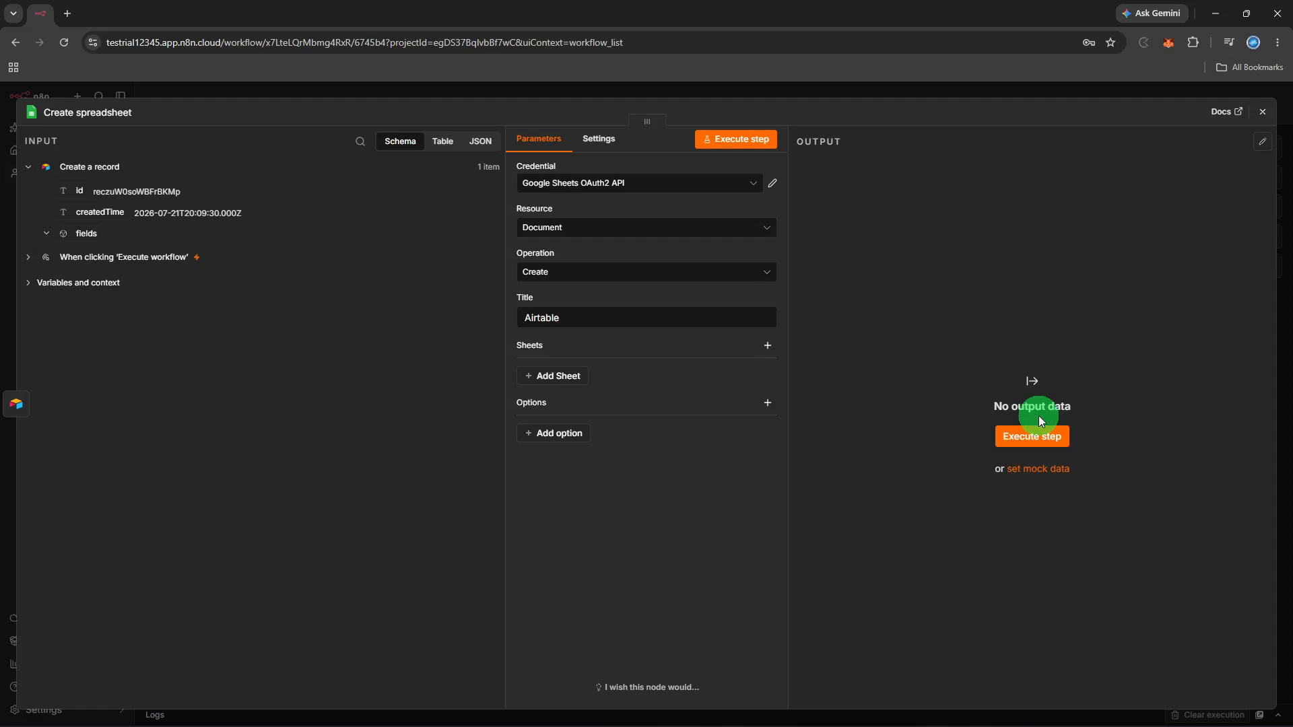
pyautogui.click(1036, 436)
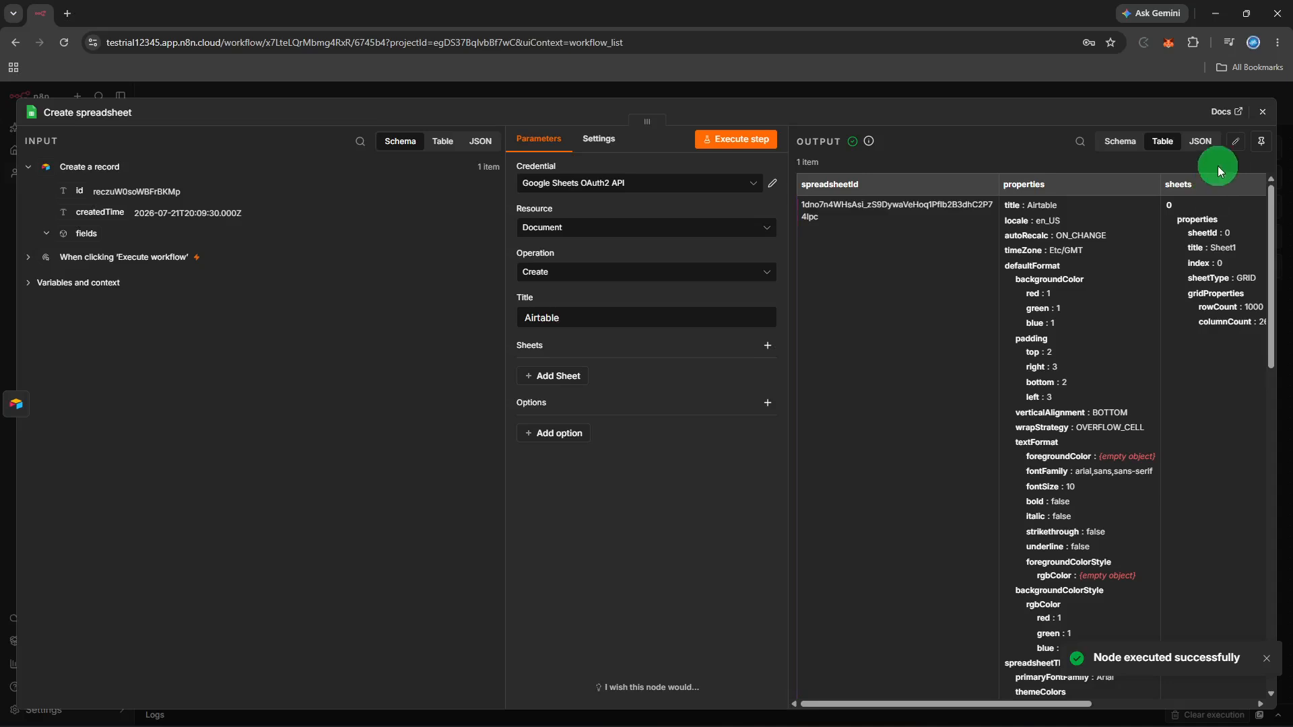
pyautogui.click(1263, 113)
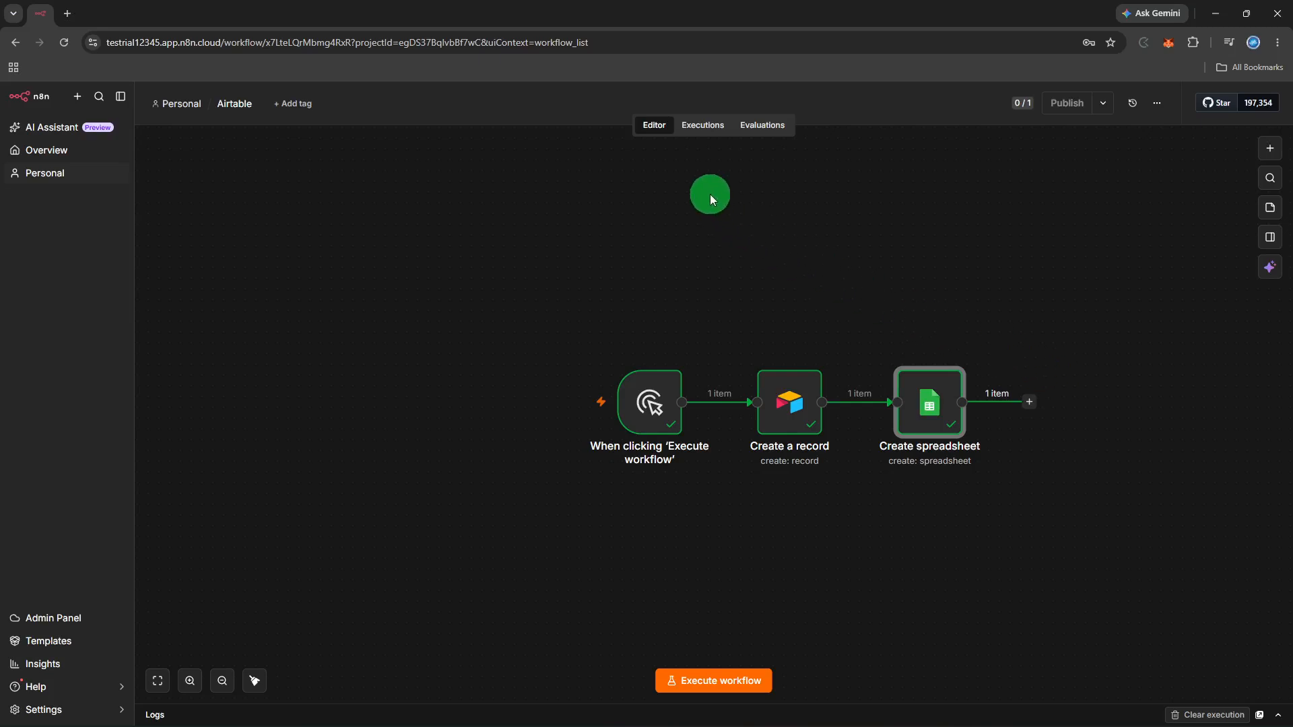
# Review the workflow's past executions and return to the editor.
pyautogui.click(700, 133)
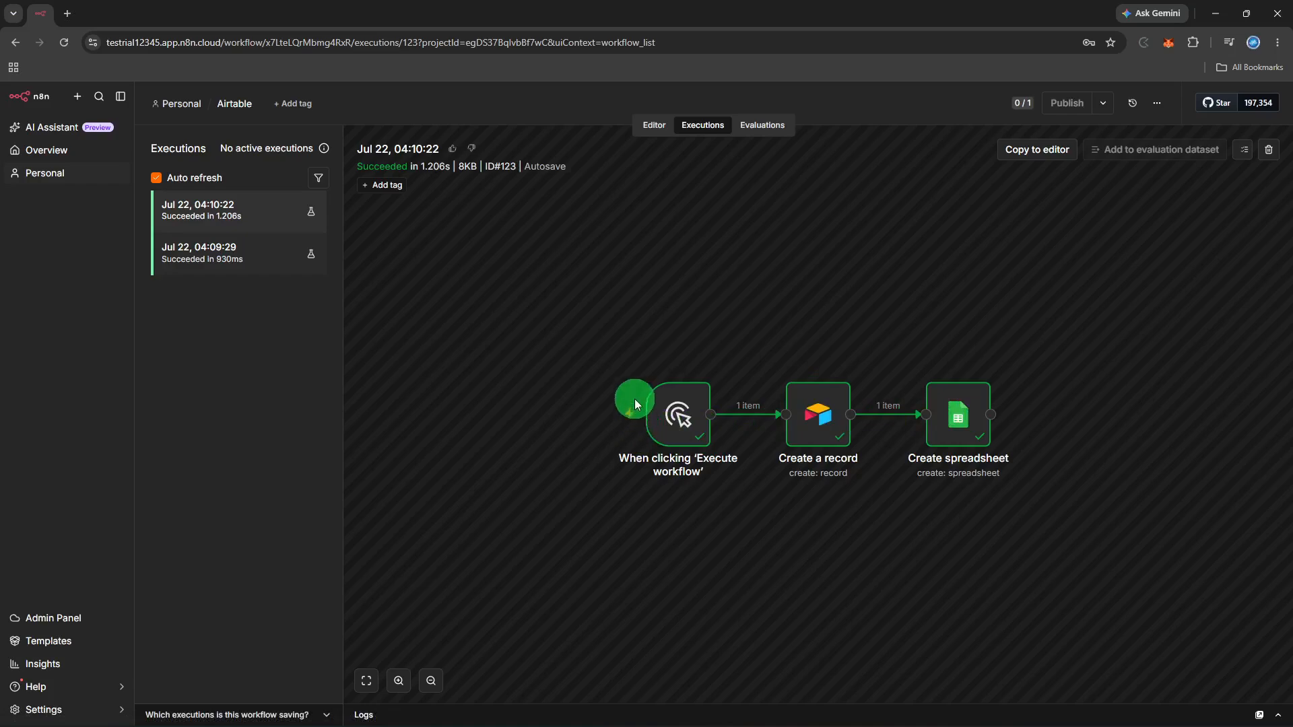
pyautogui.click(649, 138)
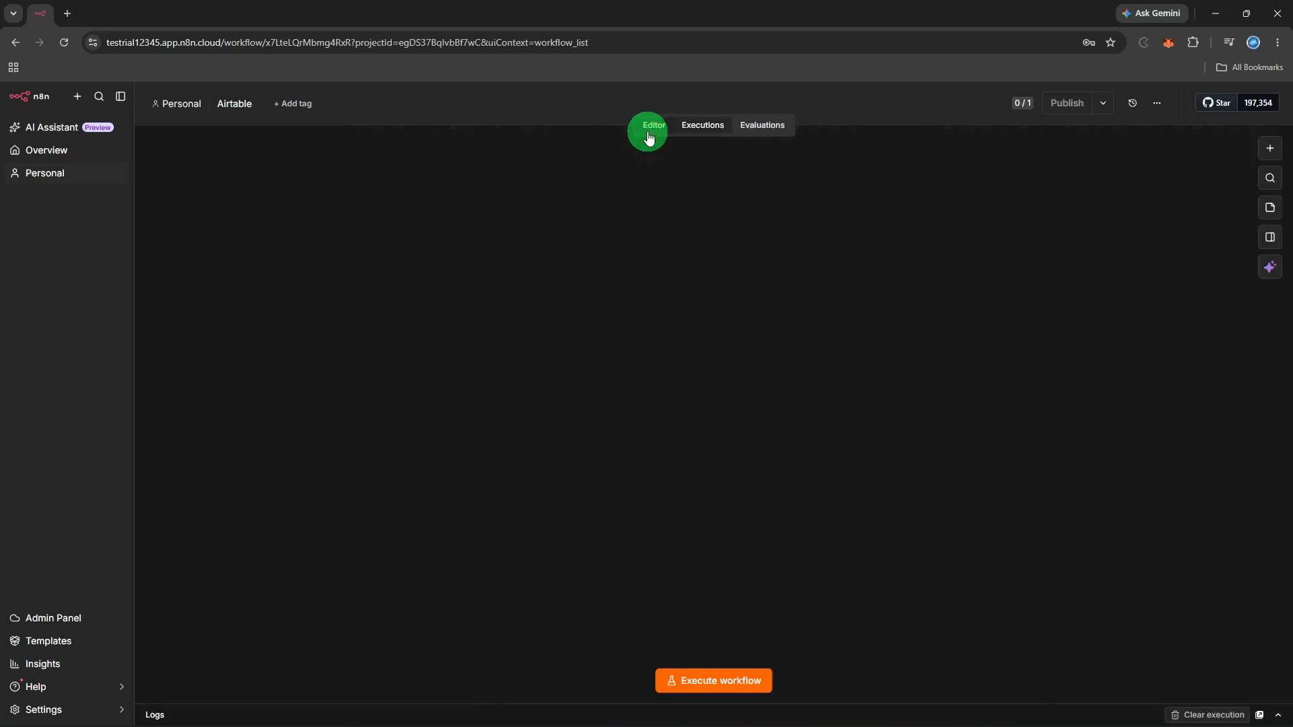